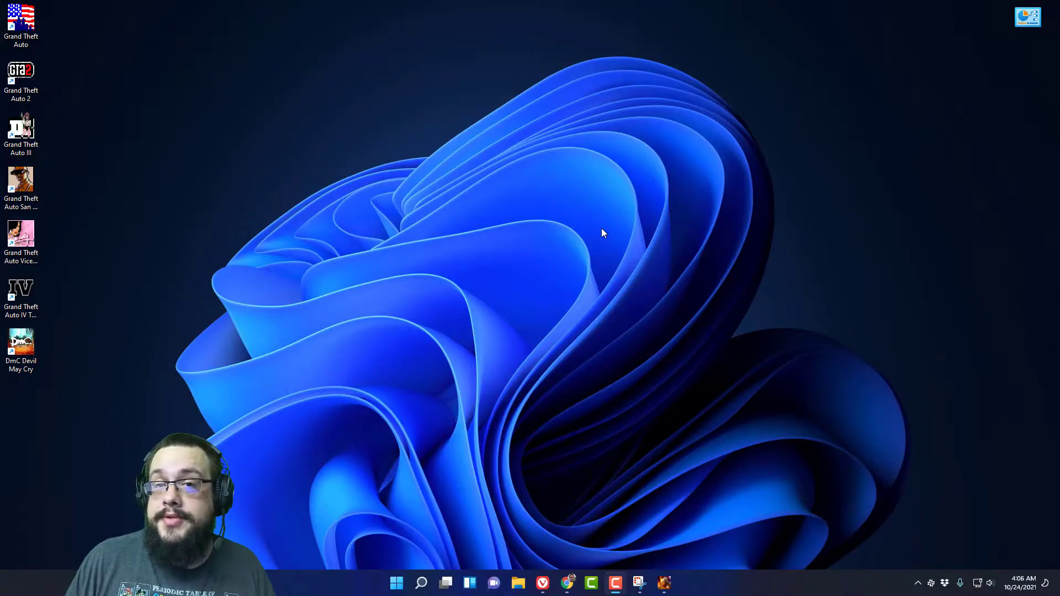
- Launch Microsoft Store from the Start menu search
left_click(396, 582)
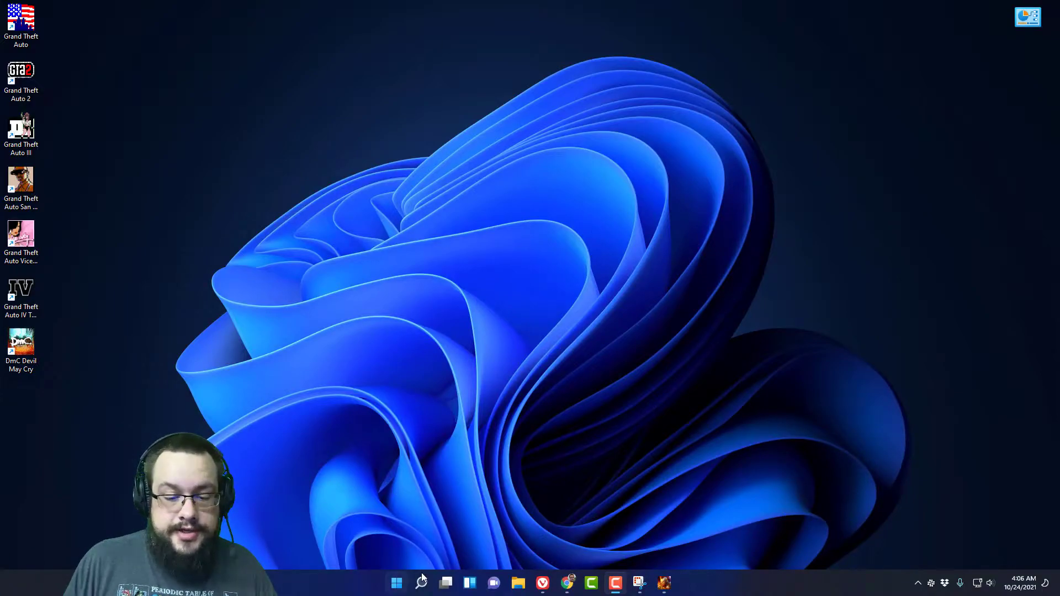
type("micro")
key("Return")
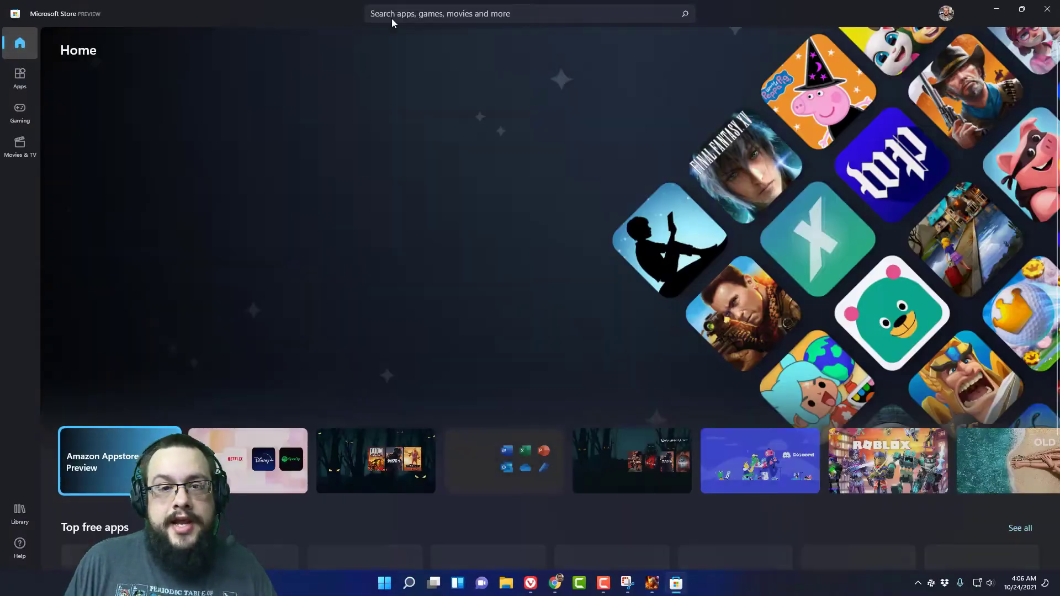
- Search the Store for 'powertoys' and install Microsoft PowerToys
left_click(390, 16)
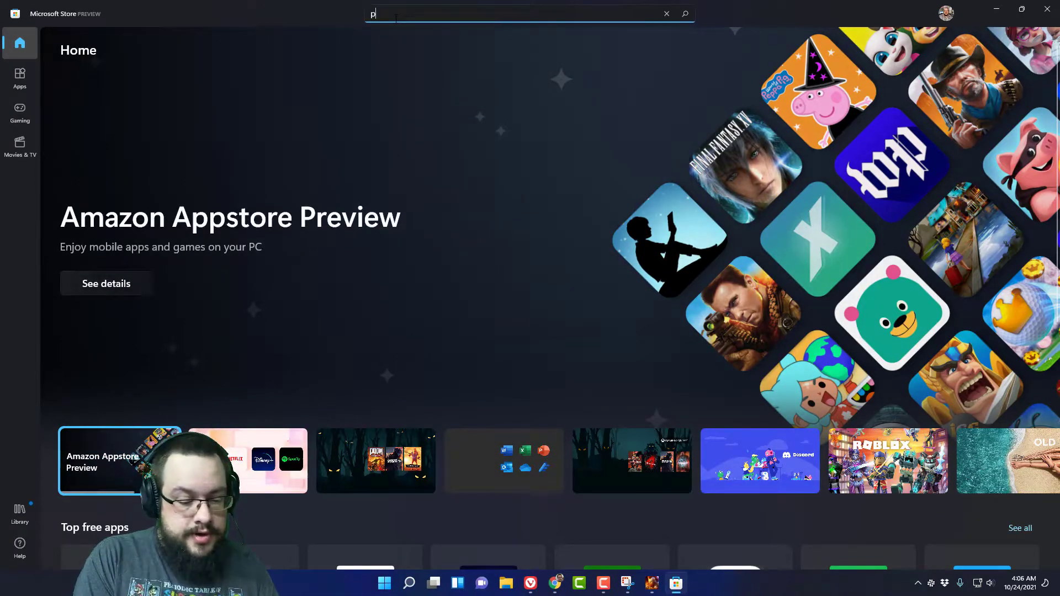
type("powertoys")
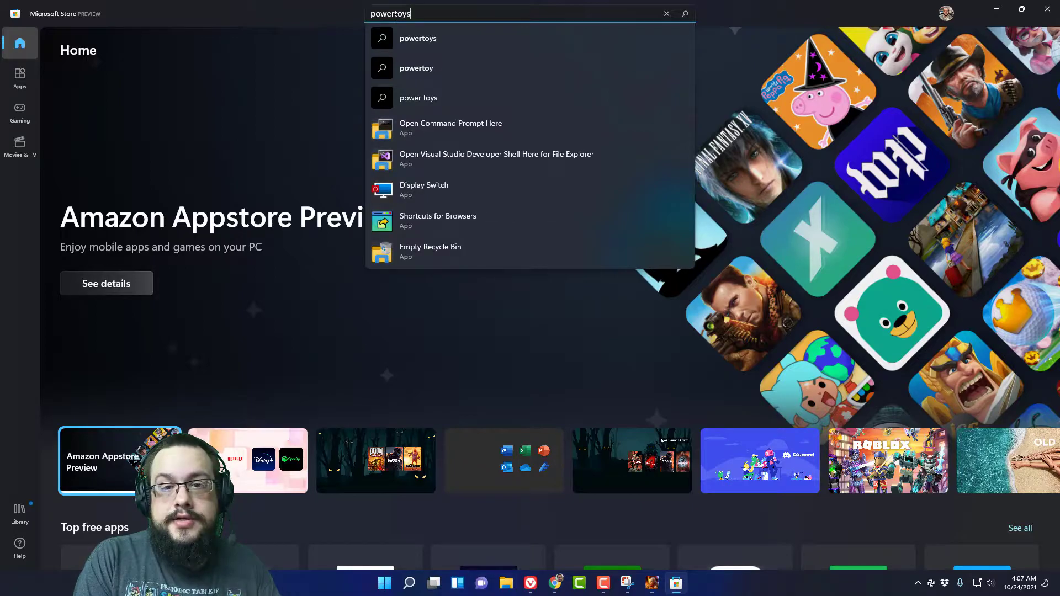
key("Return")
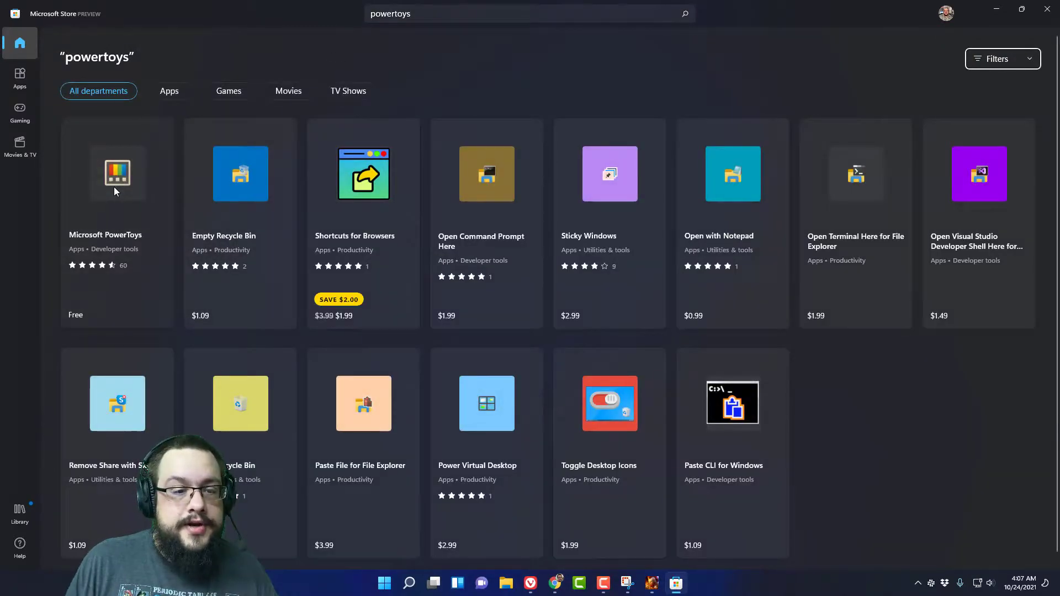
left_click(112, 190)
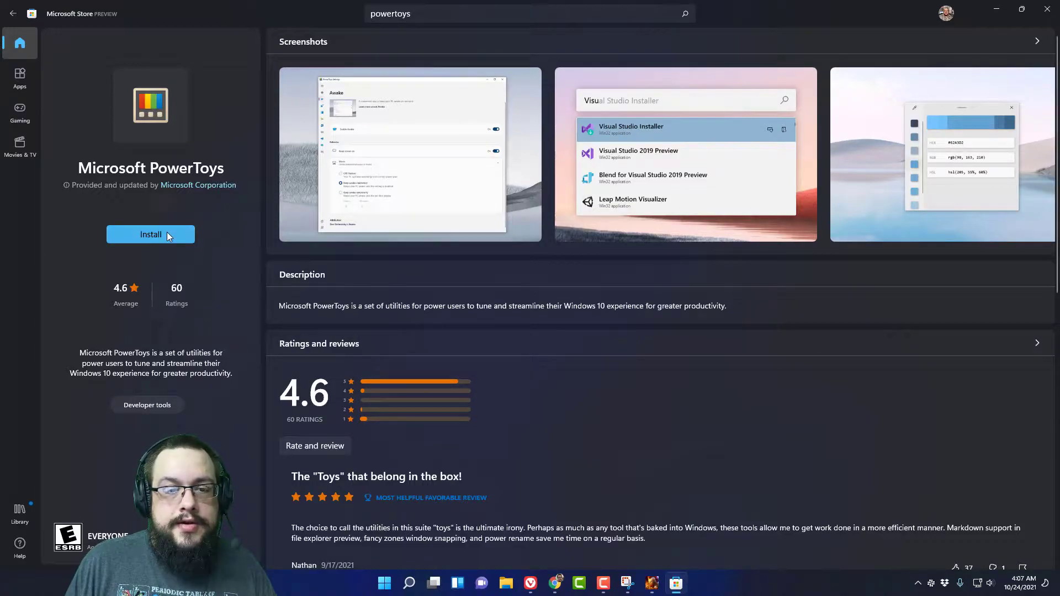
left_click(167, 234)
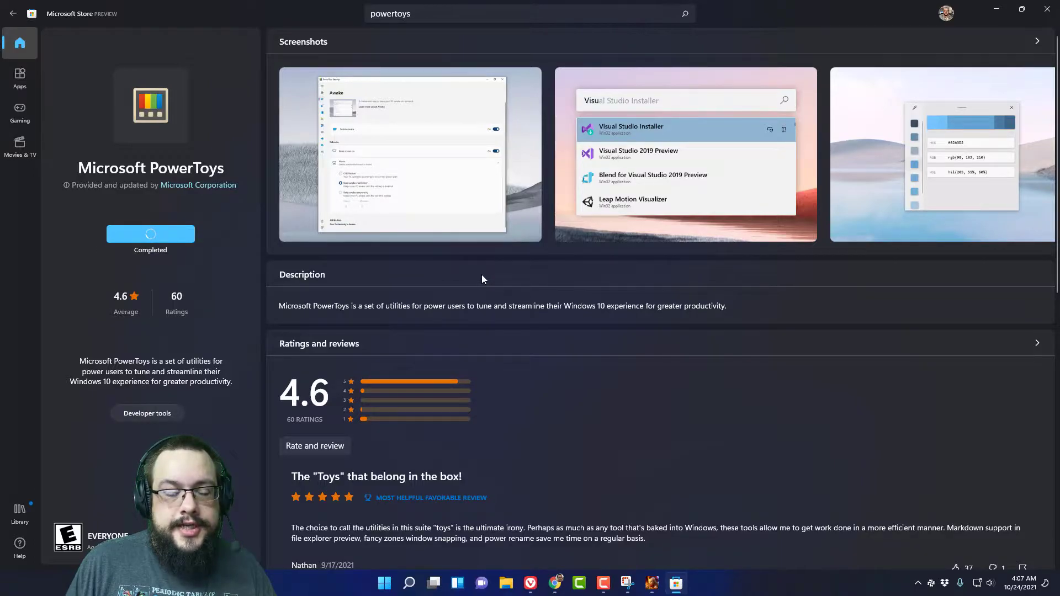
- Close the Store and launch PowerToys (Preview) by searching 'powertoys' in Start
left_click(1046, 9)
left_click(401, 591)
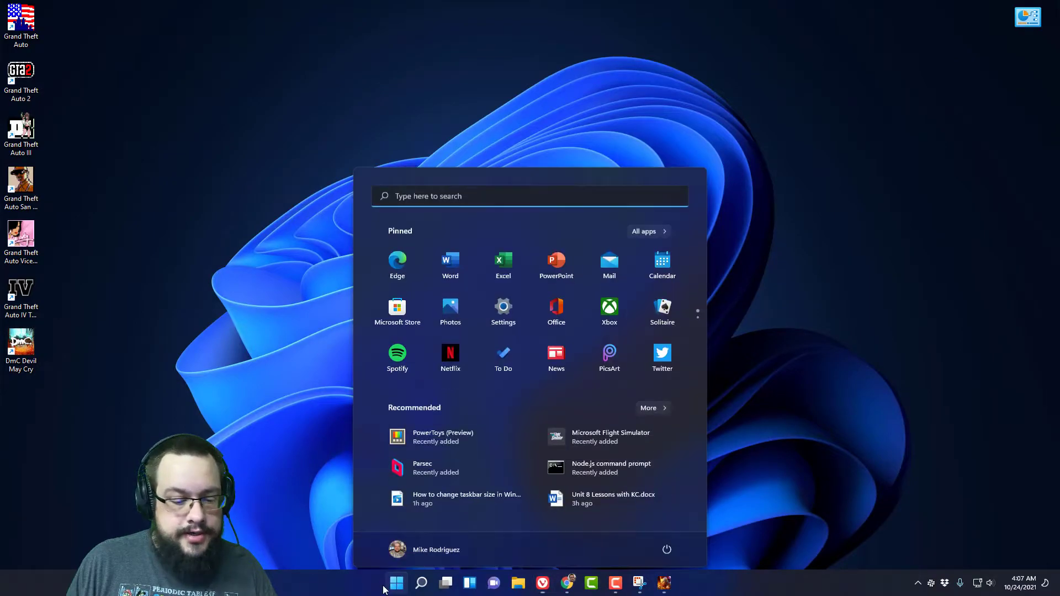
type("powertoys")
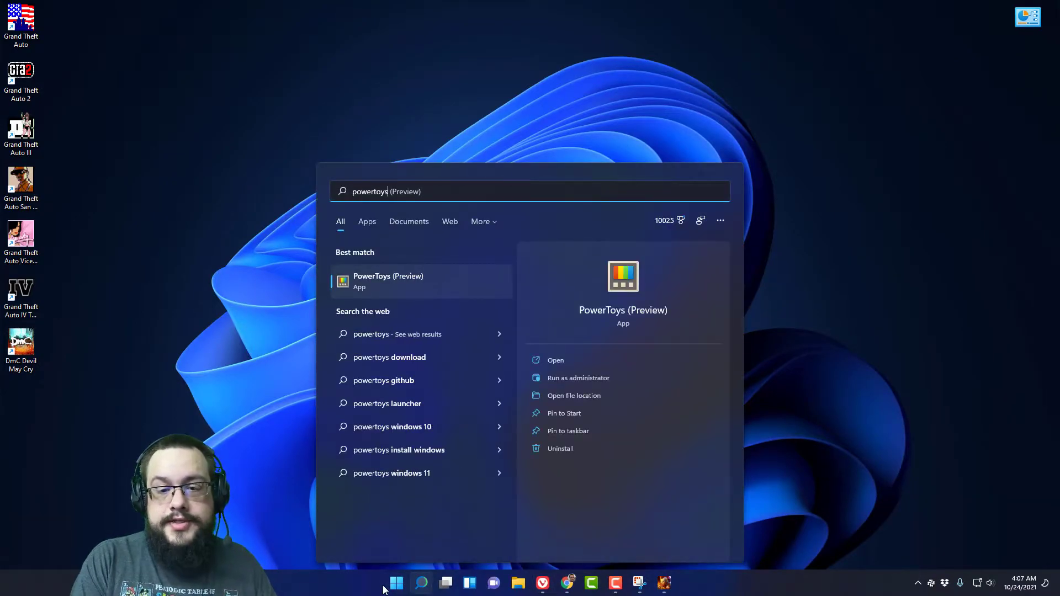
key("Return")
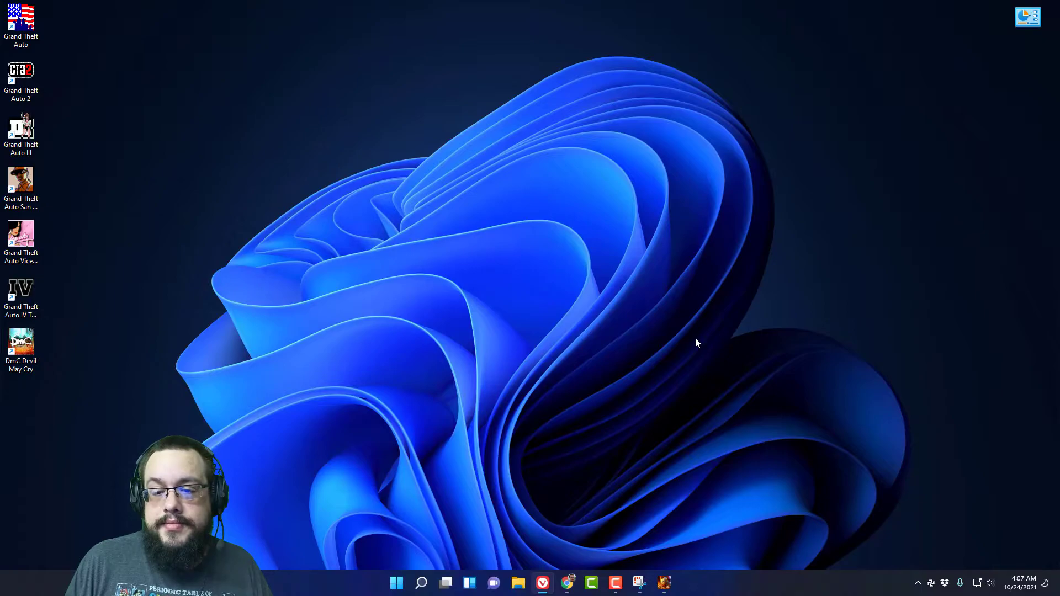
- Open PowerToys Settings from the tray and restart PowerToys as administrator
left_click(917, 582)
left_click(931, 553)
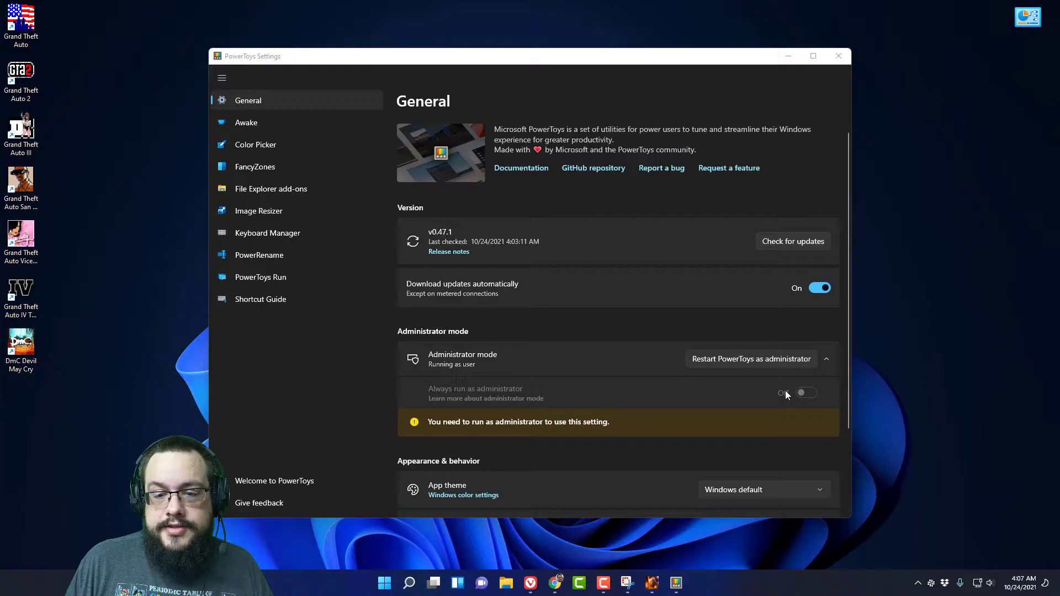
left_click(780, 361)
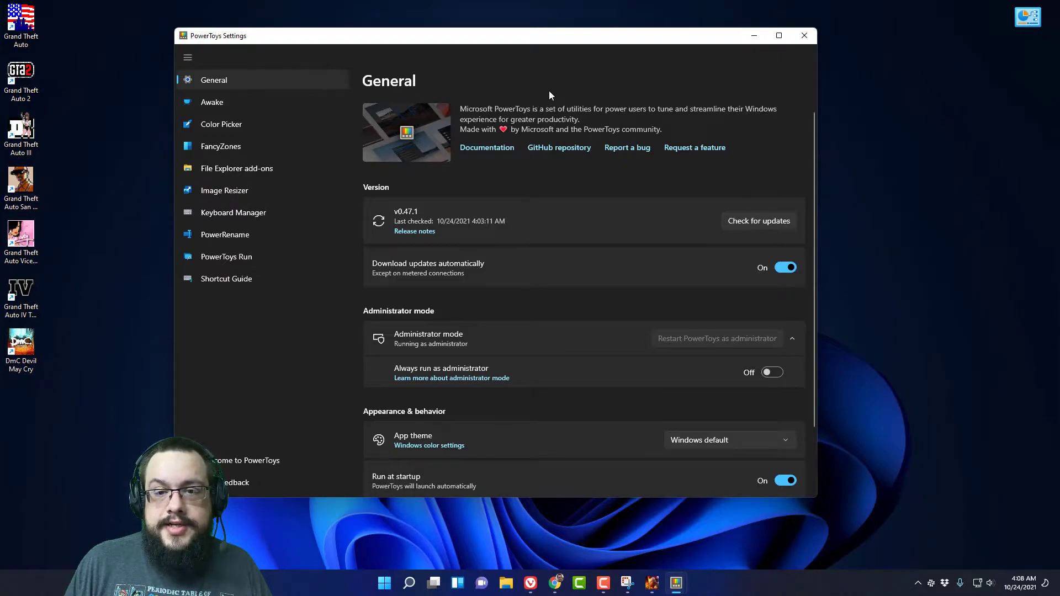
scroll(544, 131, "down", 2)
scroll(545, 317, "up", 2)
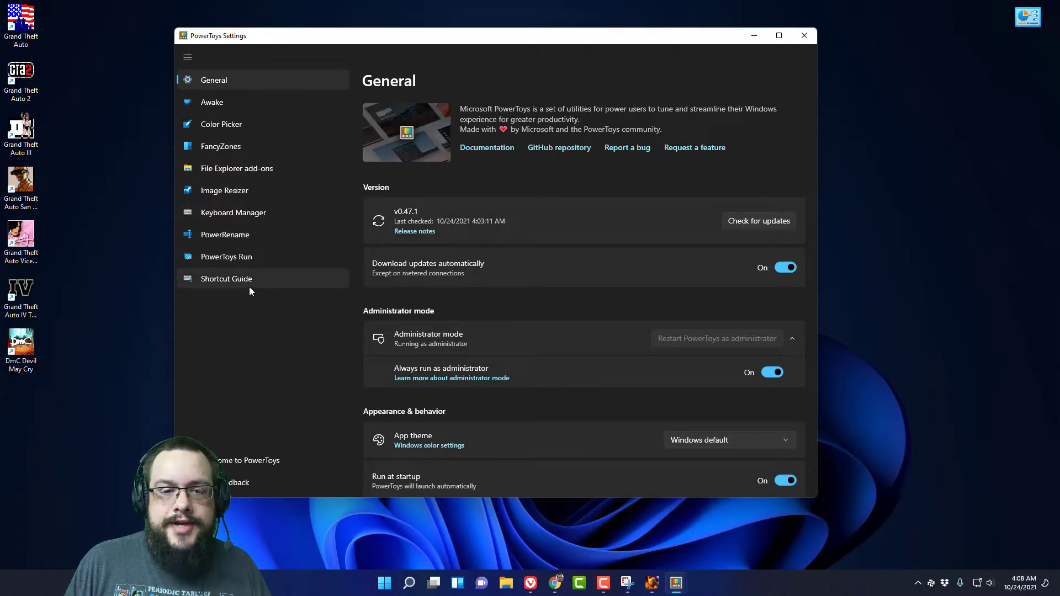
- Set Awake's mode to Keep awake indefinitely, then turn Enable Awake off
left_click(231, 101)
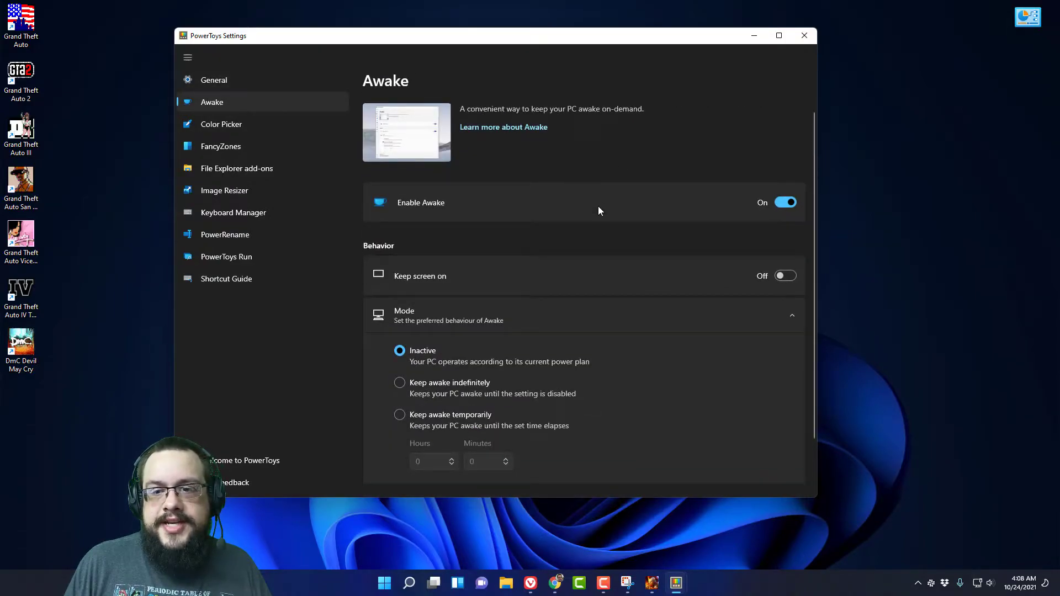
scroll(598, 210, "down", 2)
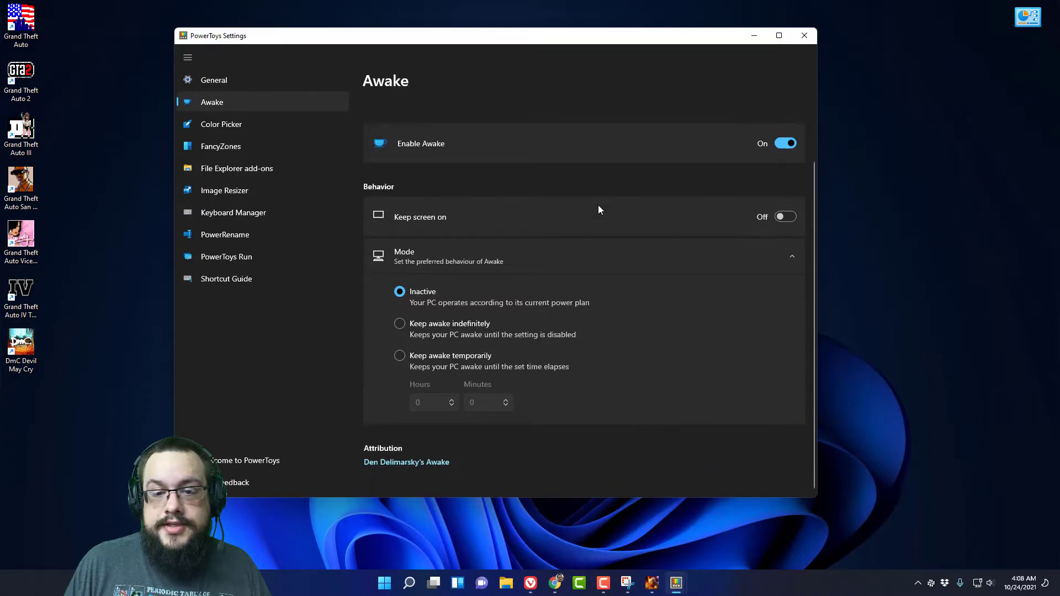
scroll(599, 209, "up", 2)
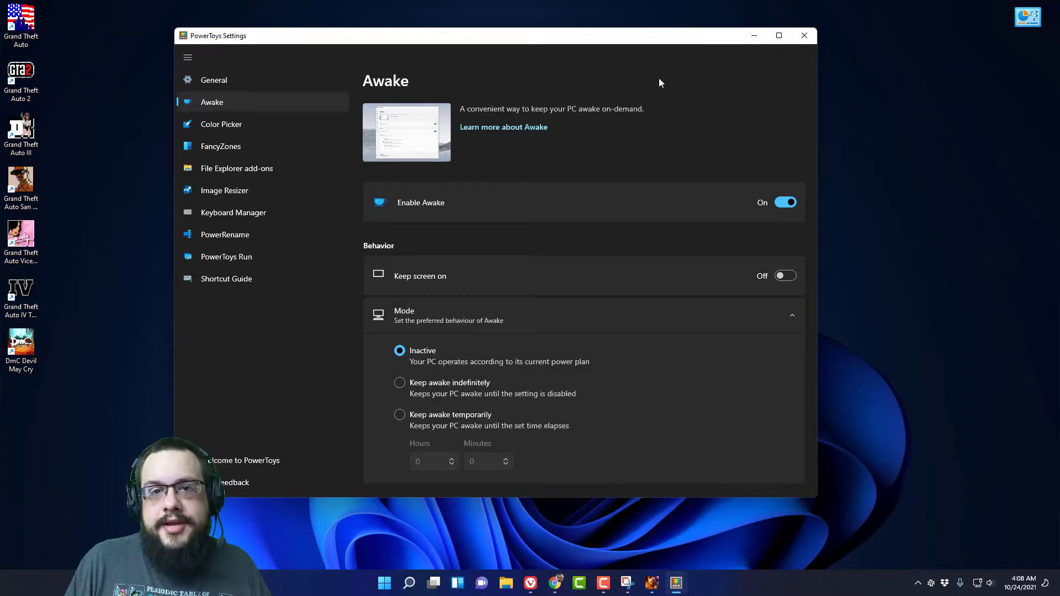
scroll(687, 121, "down", 2)
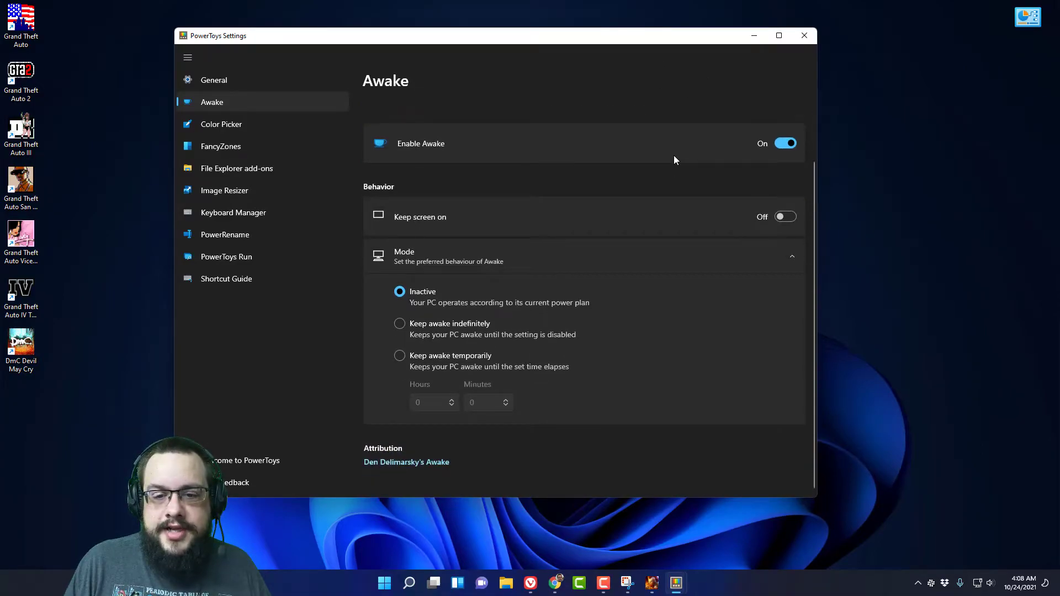
left_click(458, 355)
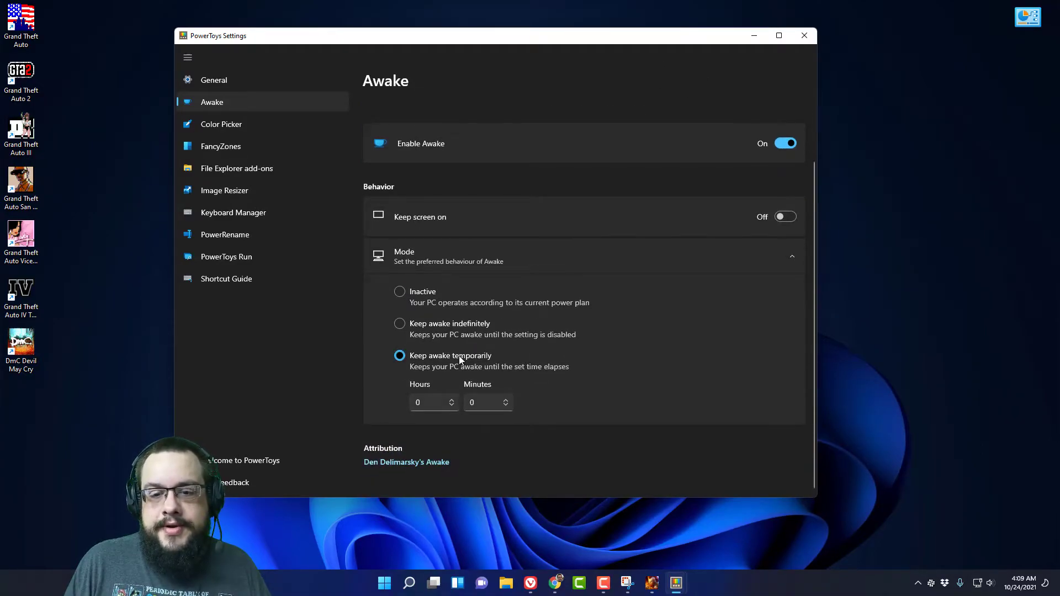
left_click(410, 300)
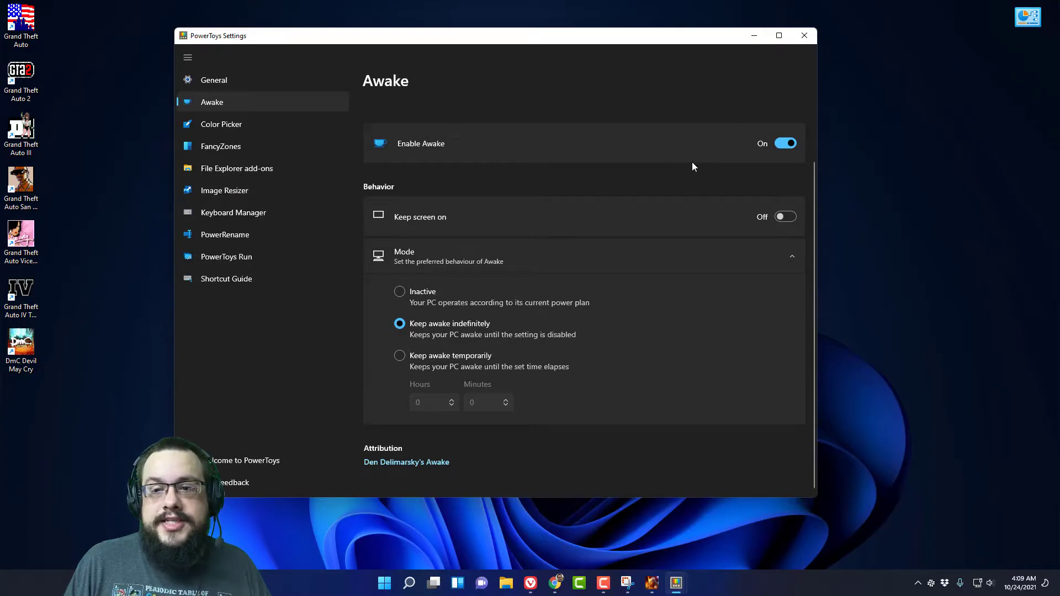
left_click(786, 144)
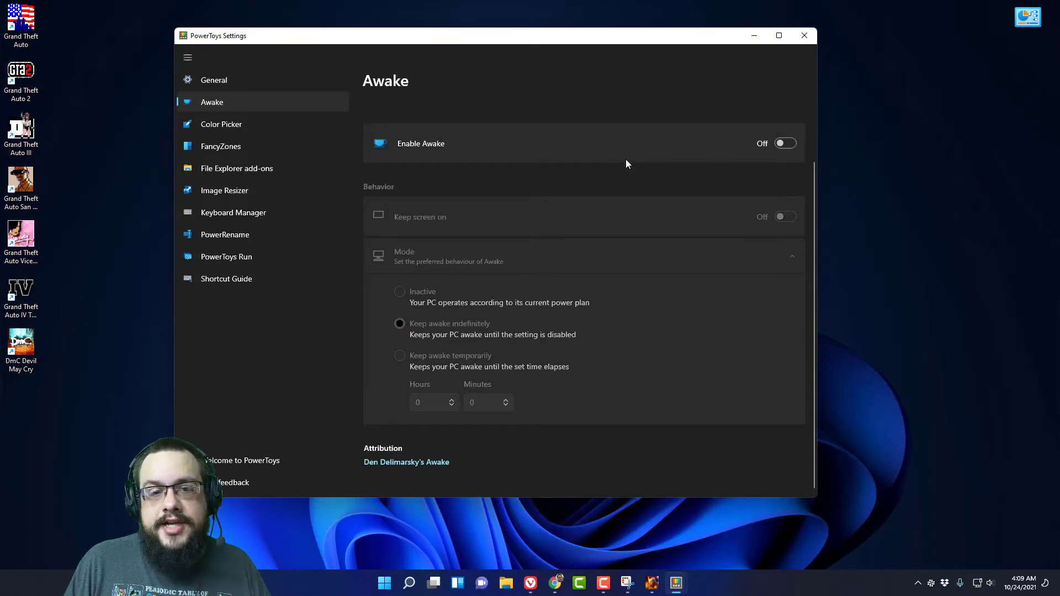
left_click(291, 125)
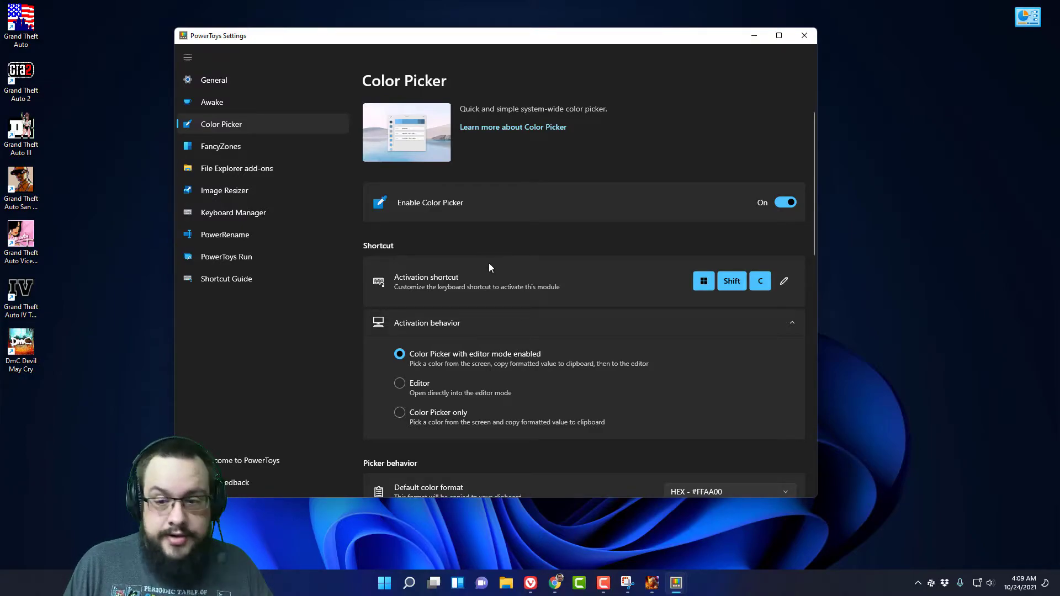
- Sample the pink desktop colour #FFB9DE with Color Picker (Win+Shift+C) and close its editor
key("super+shift+c")
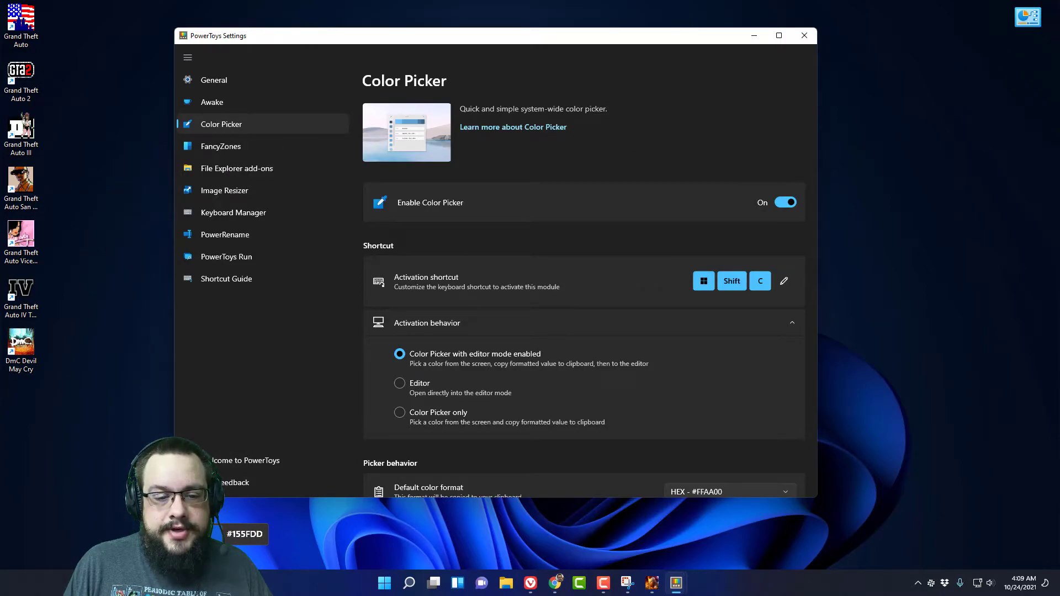
left_click(27, 228)
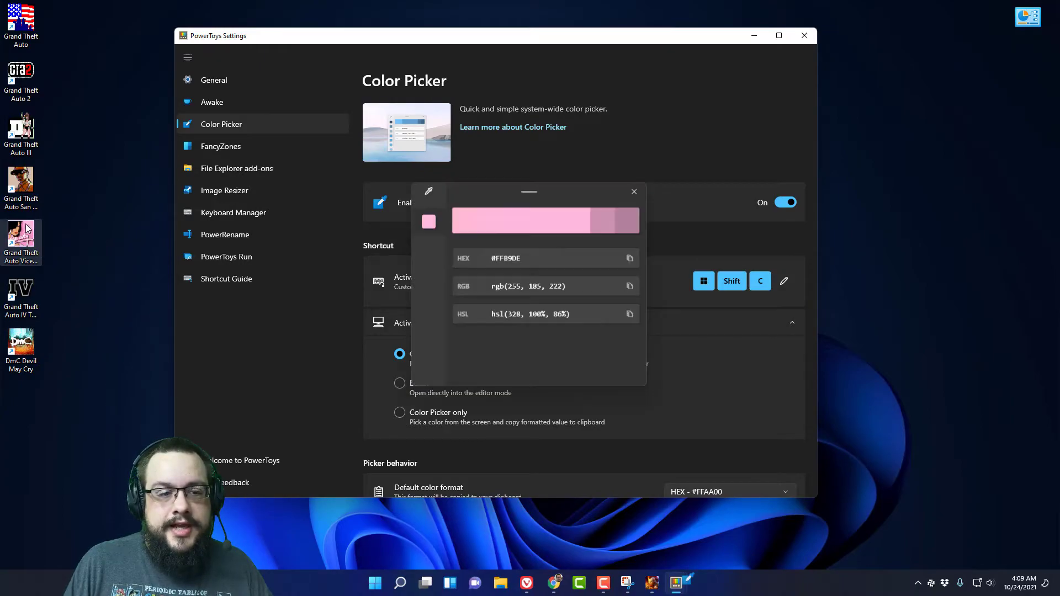
left_click_drag(546, 191, 549, 138)
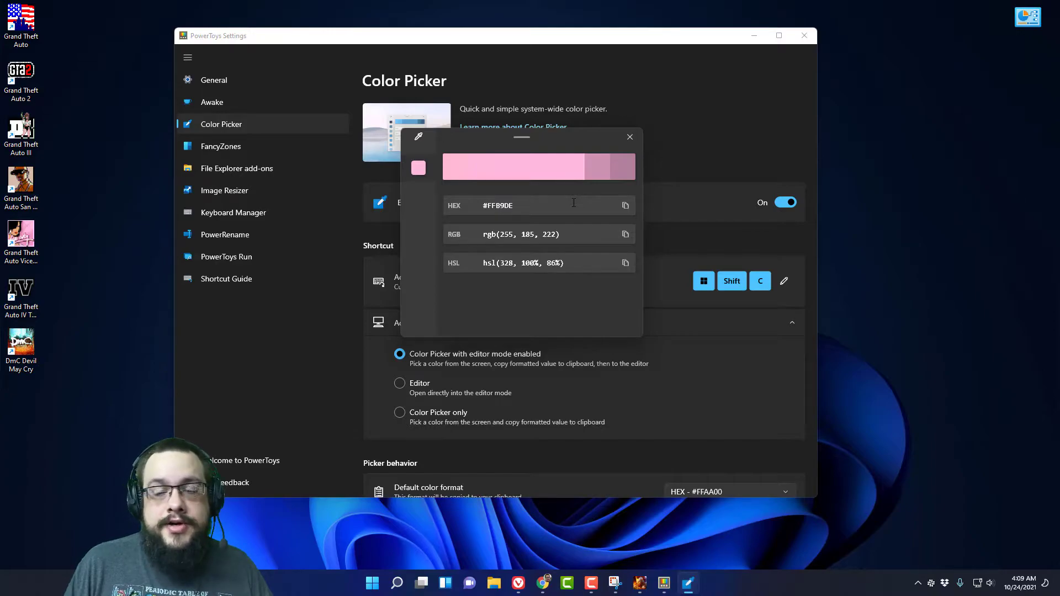
left_click(630, 133)
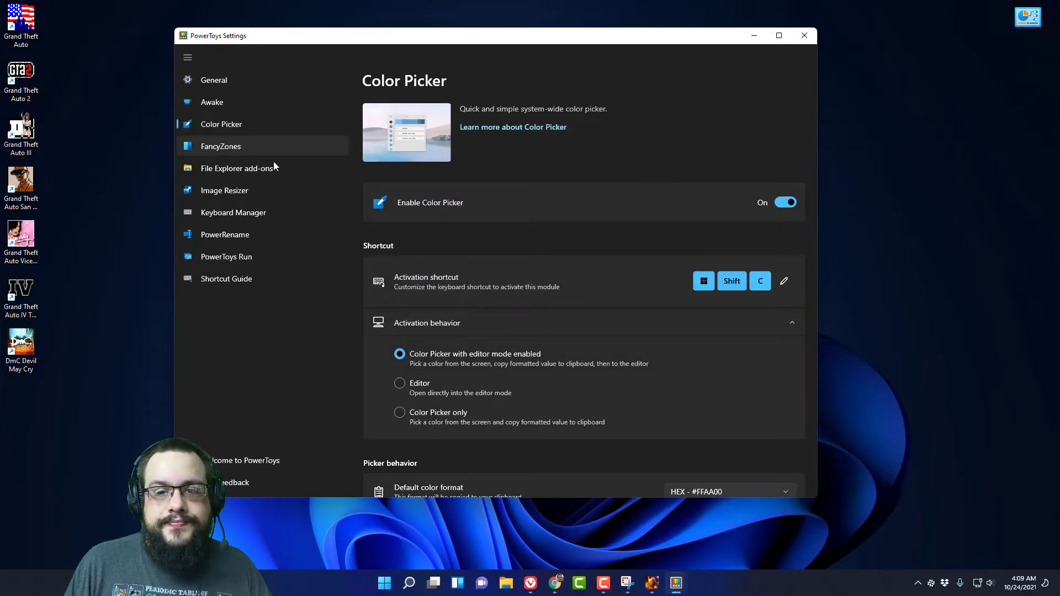
left_click(224, 151)
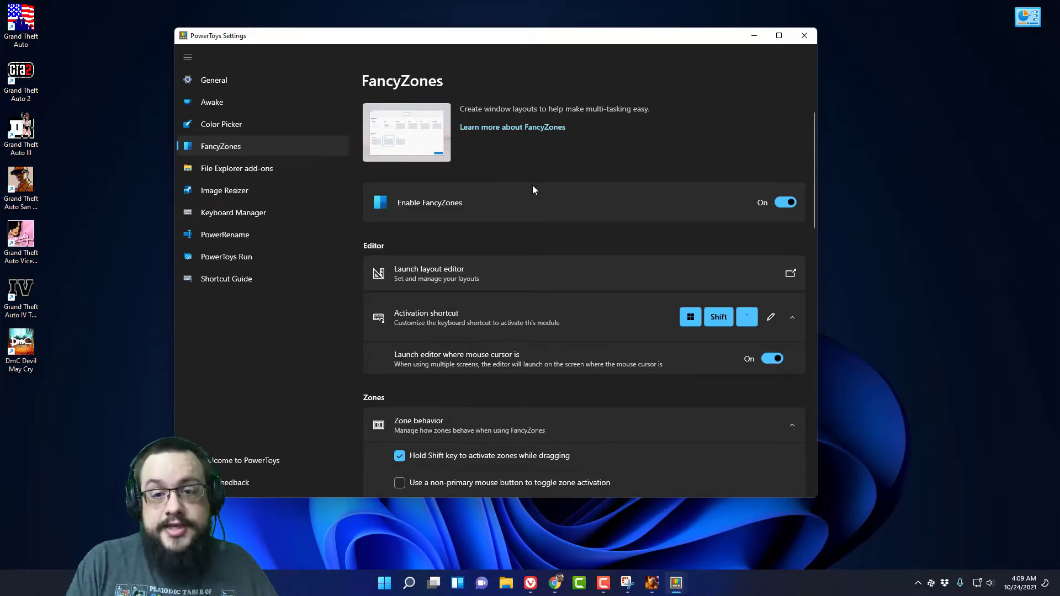
key("super+shift+grave")
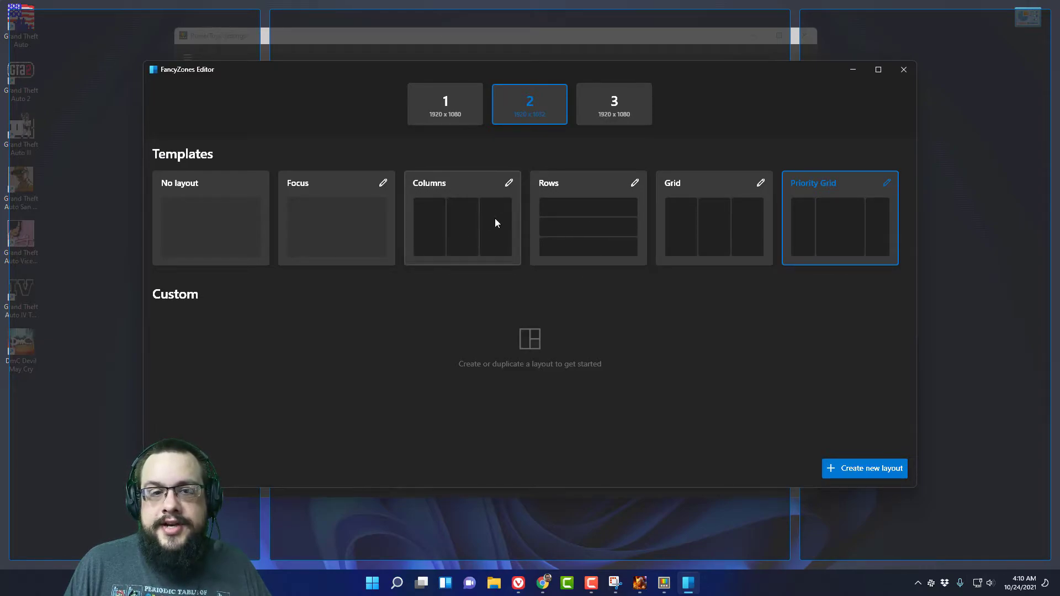
left_click(904, 69)
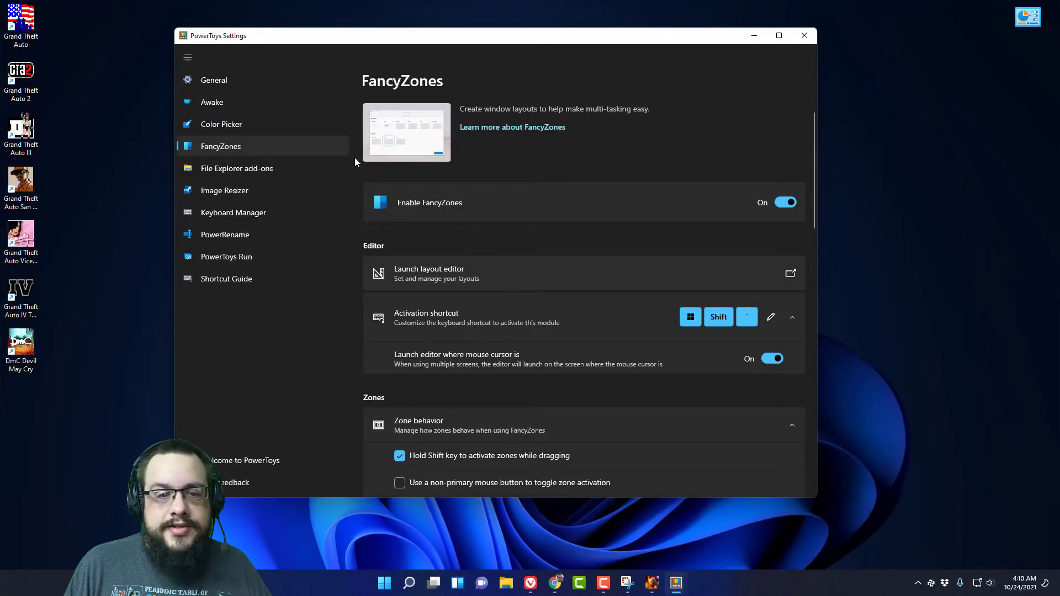
- Show the File Explorer add-ons page and scroll to its SVG, Markdown and PDF preview options
left_click(285, 174)
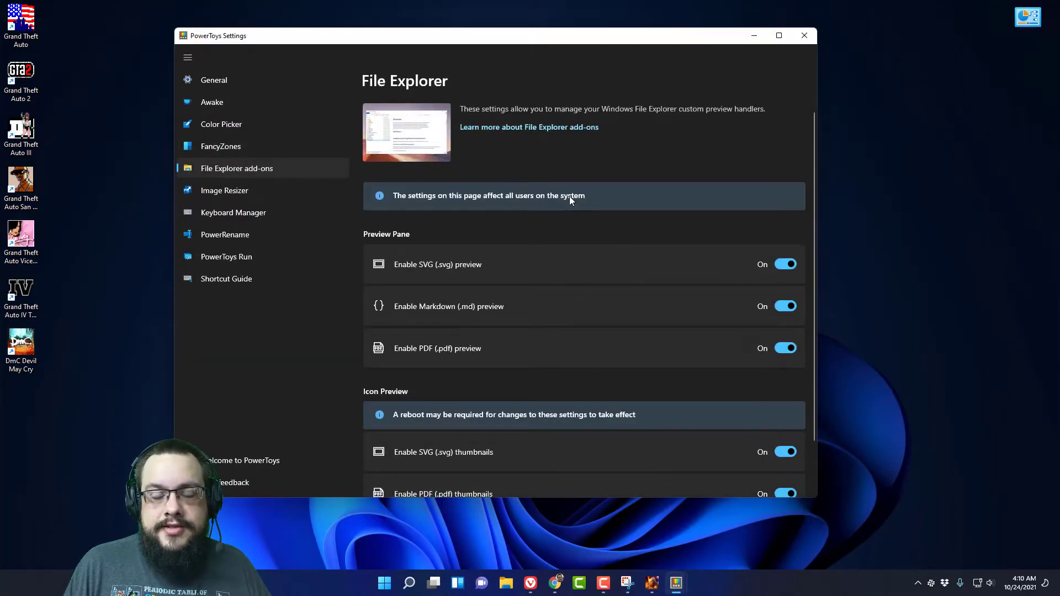
scroll(570, 199, "down", 2)
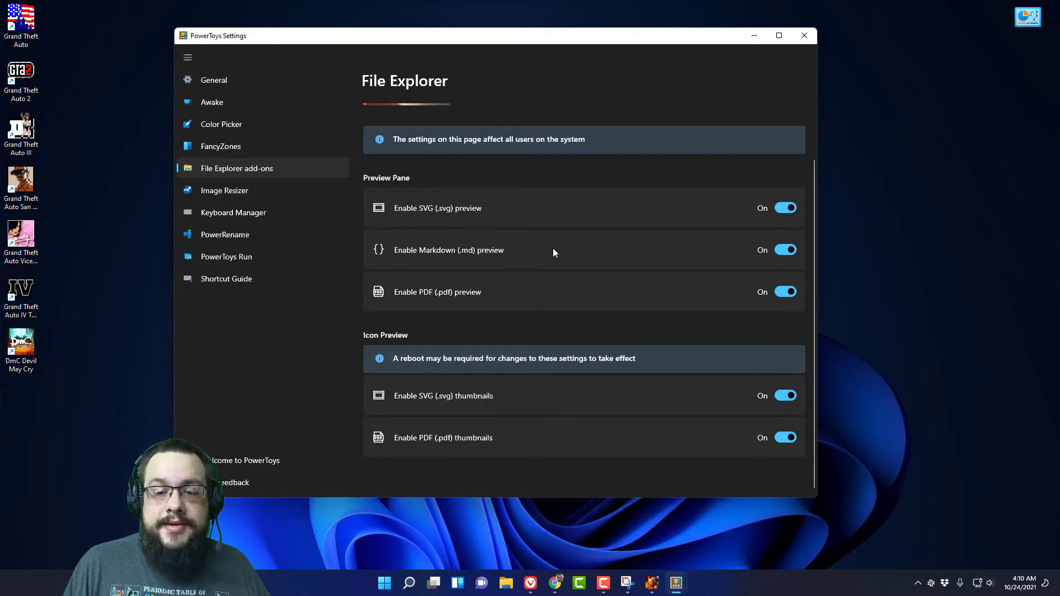
- Scroll through Image Resizer's presets and encoding settings, then switch to Keyboard Manager
left_click(249, 200)
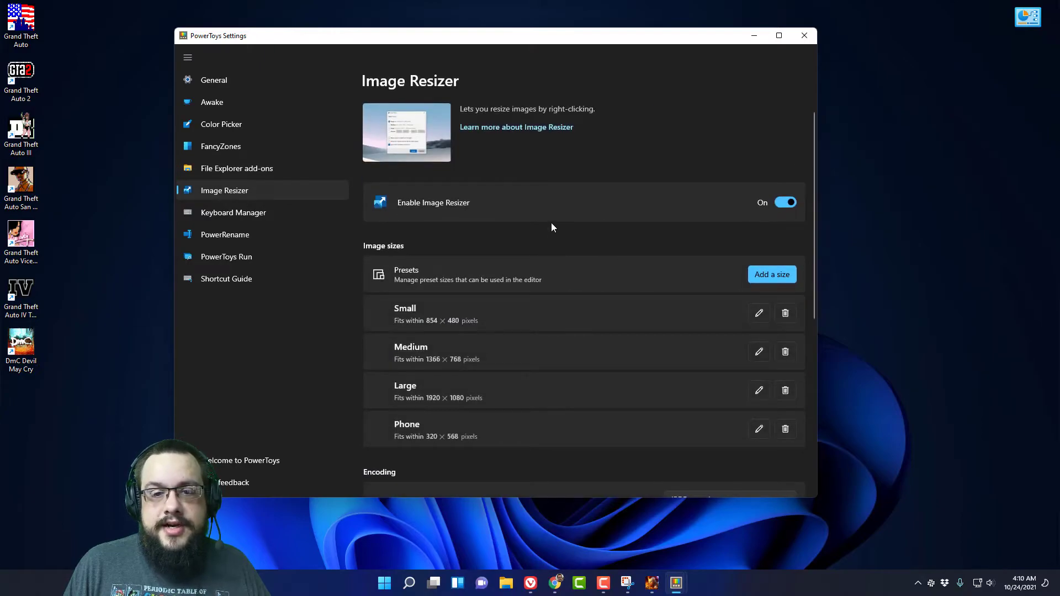
scroll(523, 251, "down", 2)
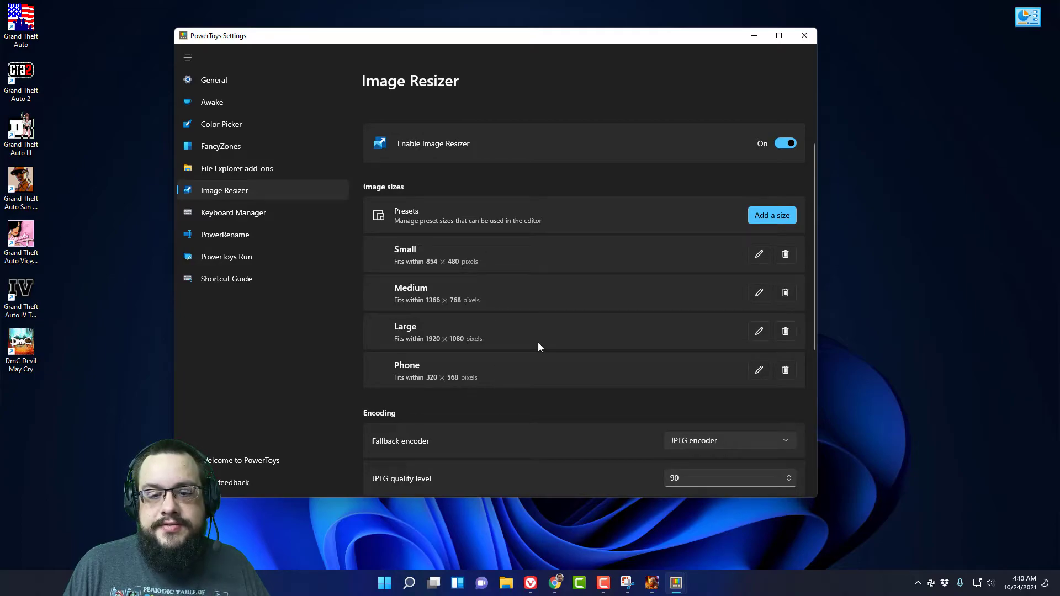
scroll(539, 345, "down", 8)
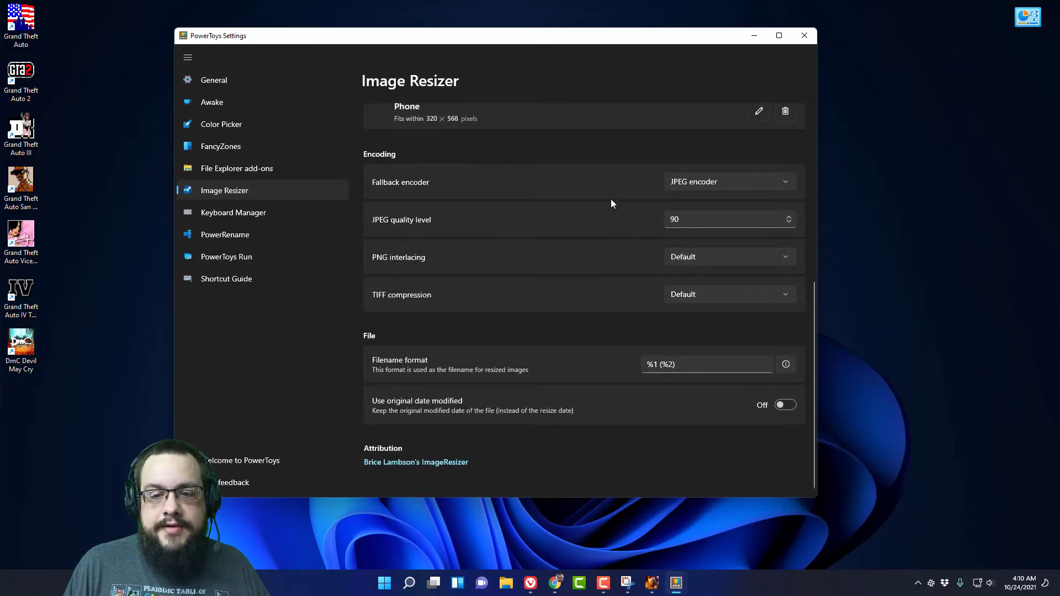
scroll(574, 246, "up", 10)
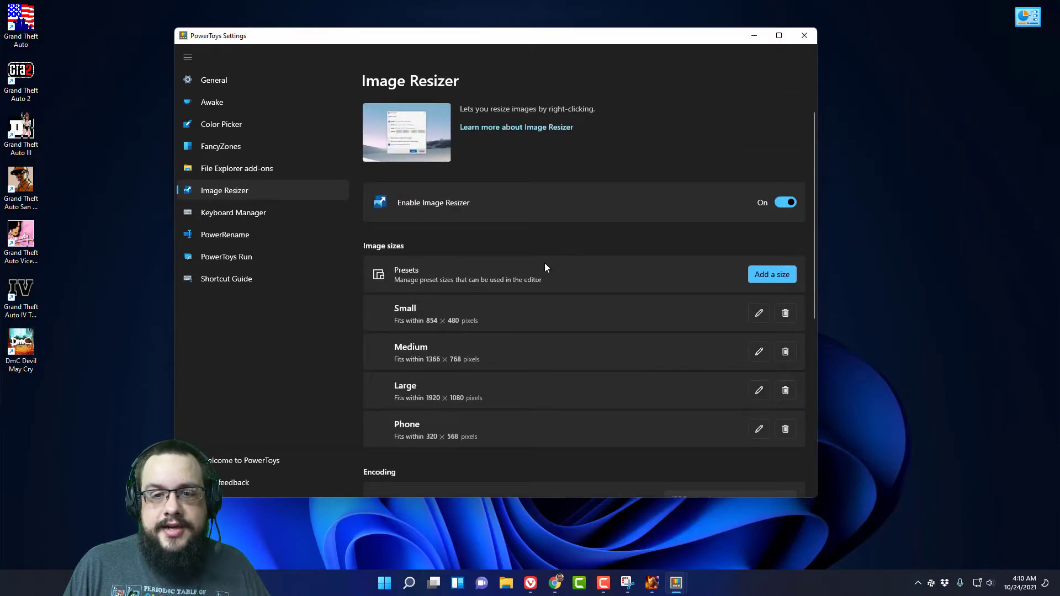
left_click(248, 213)
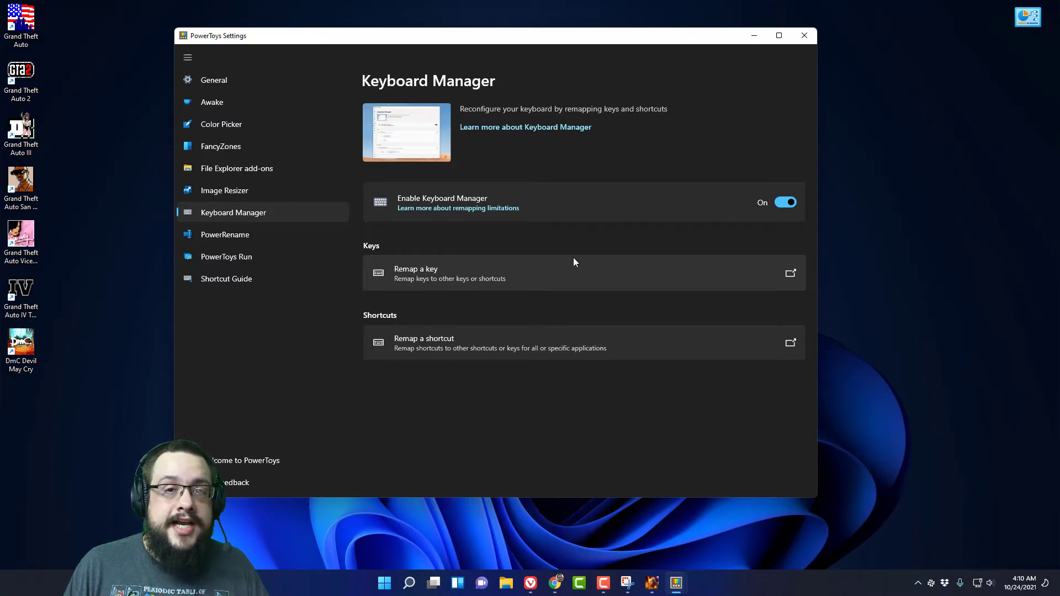
- Preview the Remap keys dialog, close it unchanged, then switch to PowerRename settings
left_click(499, 272)
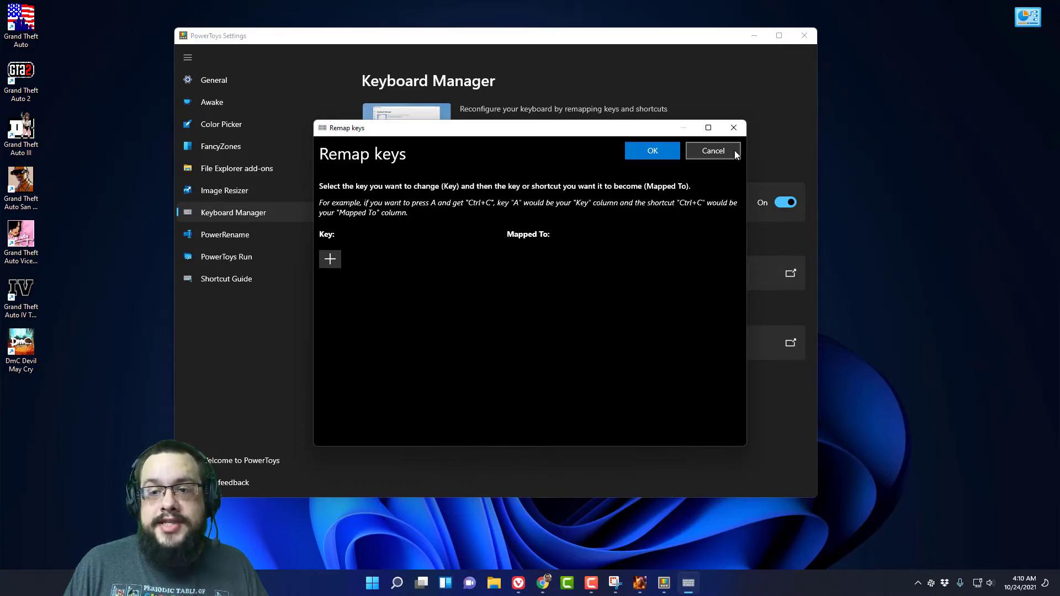
left_click(733, 133)
left_click(297, 232)
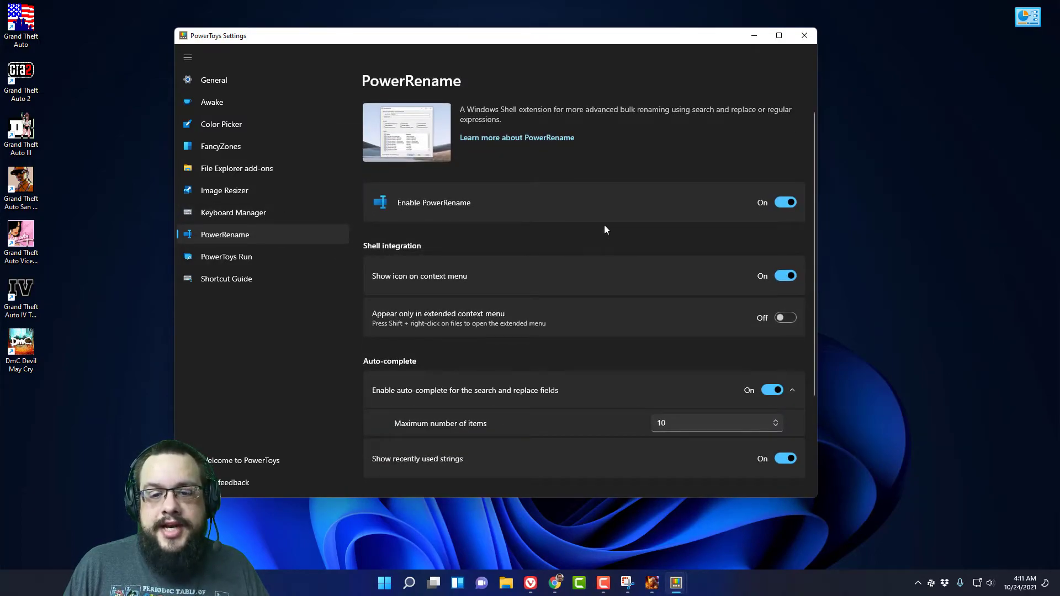
left_click_drag(84, 364, 17, 20)
right_click(16, 19)
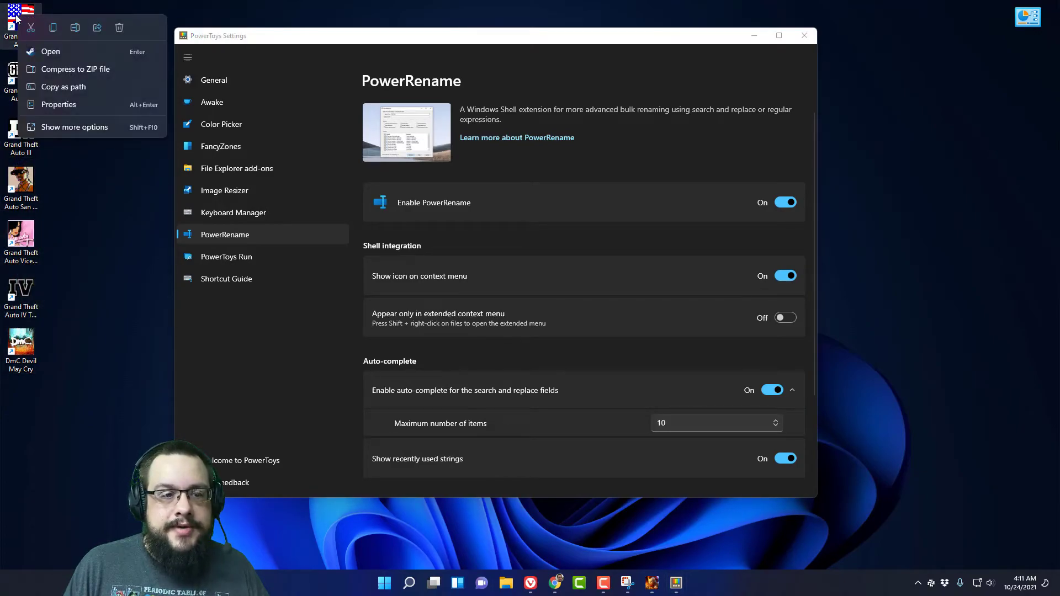
left_click(93, 128)
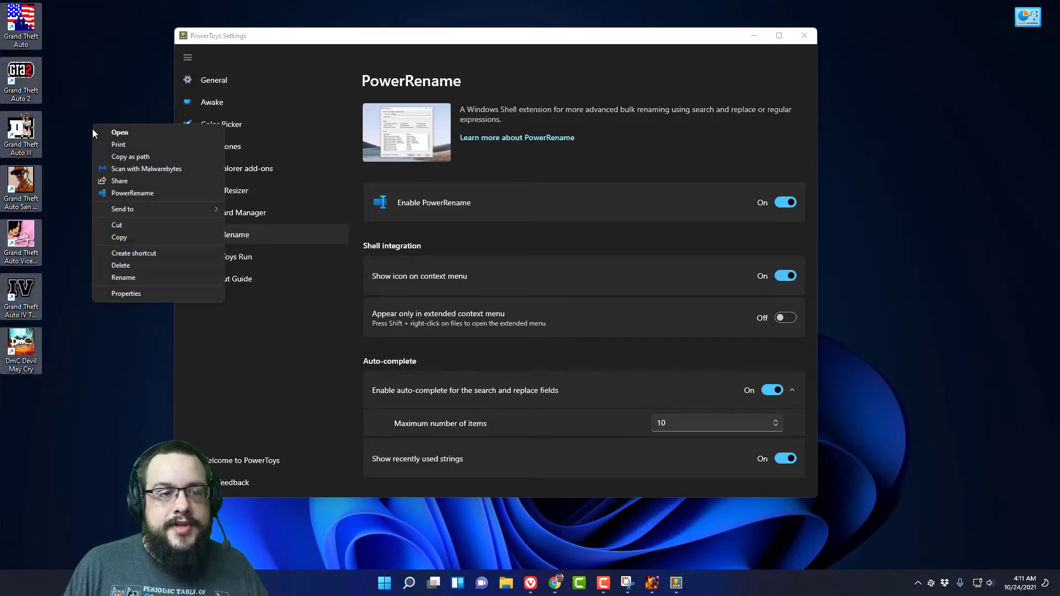
left_click(171, 194)
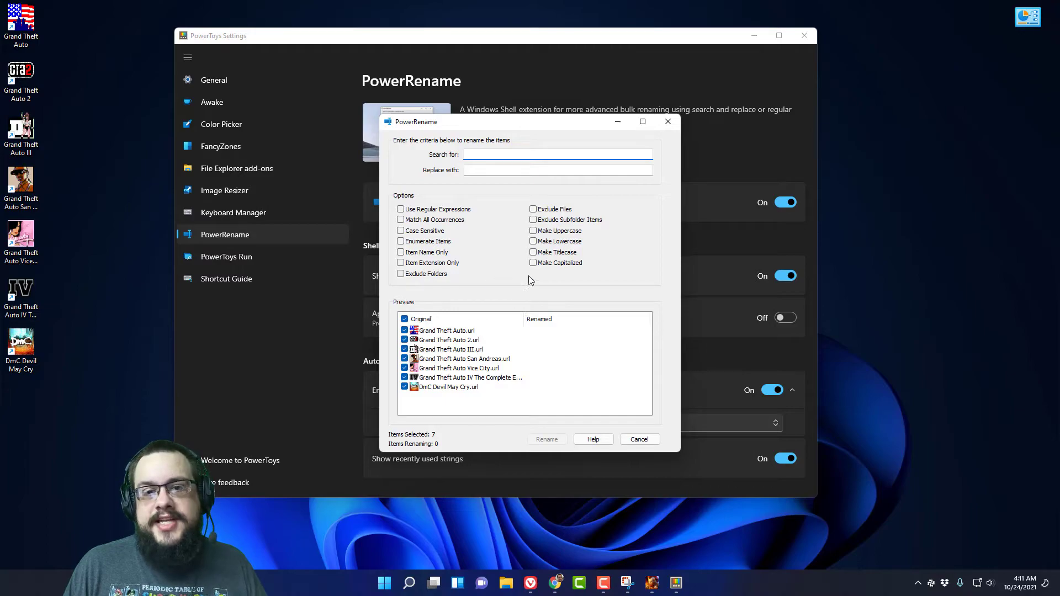
left_click(639, 439)
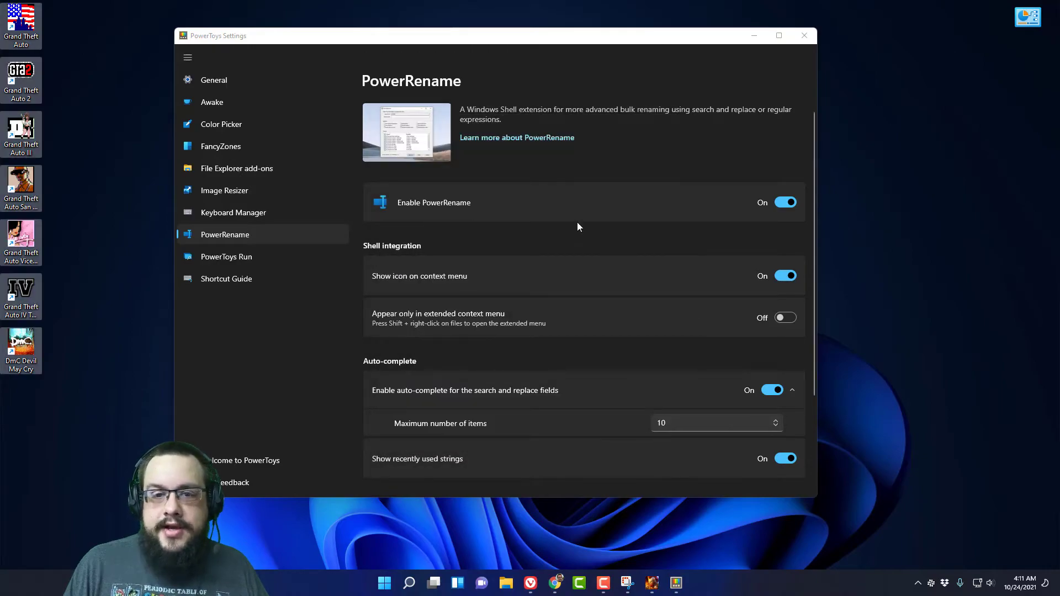
- Switch to PowerToys Run settings and test the Alt+Space launcher with a search for 'visual'
left_click(287, 255)
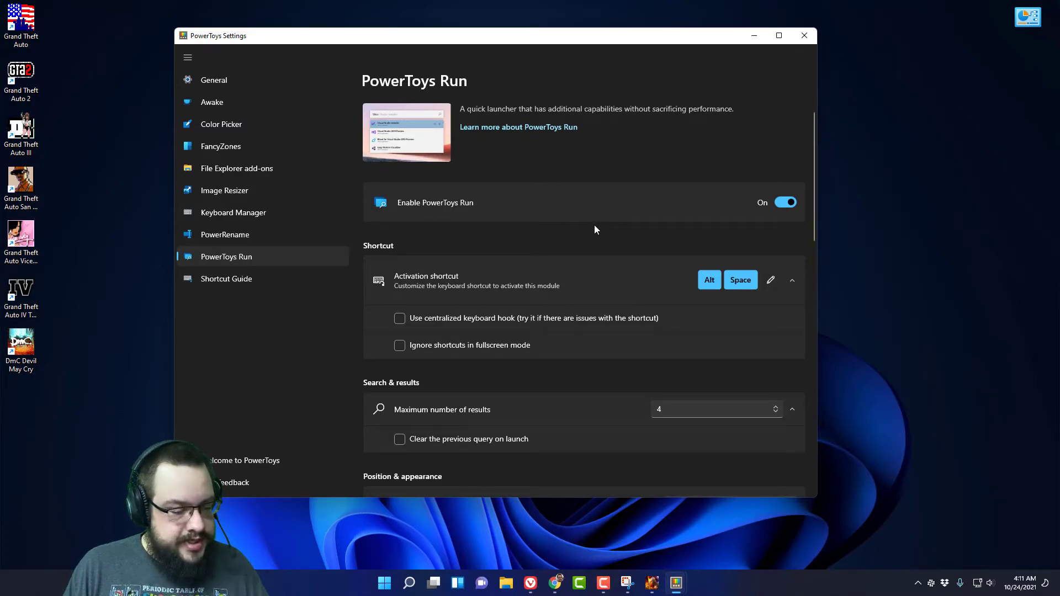
key("alt+space")
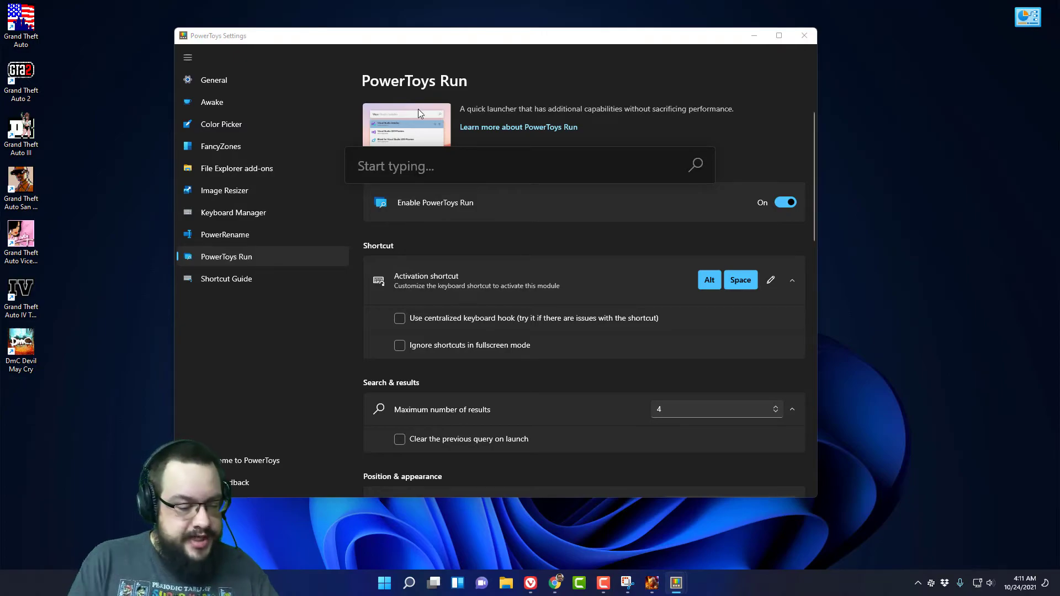
type("visual")
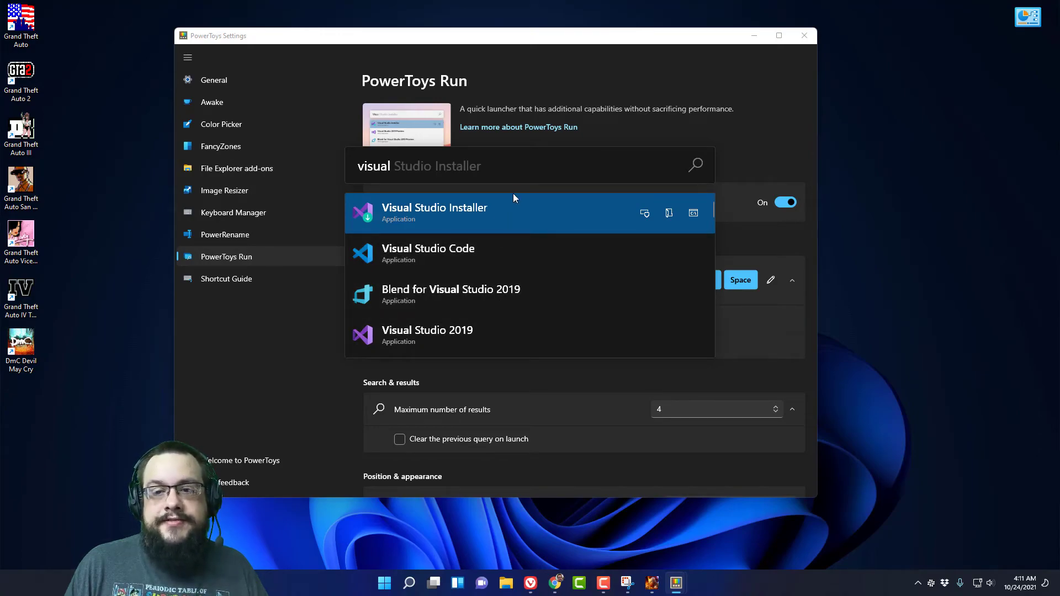
left_click(734, 147)
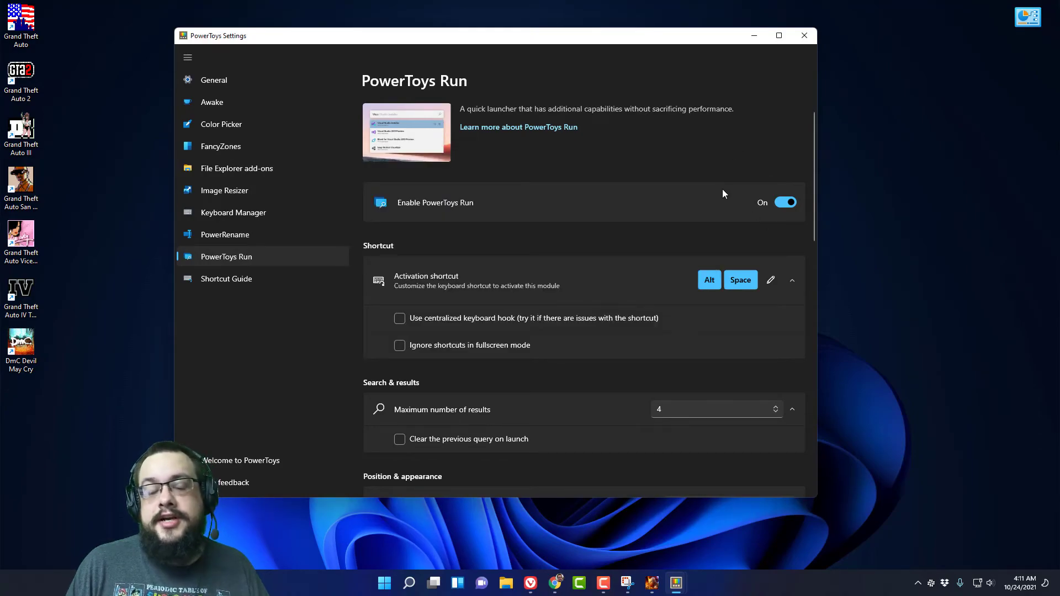
- Switch to Shortcut Guide, show its Win+Shift+/ shortcuts overlay, then dismiss it
left_click(261, 285)
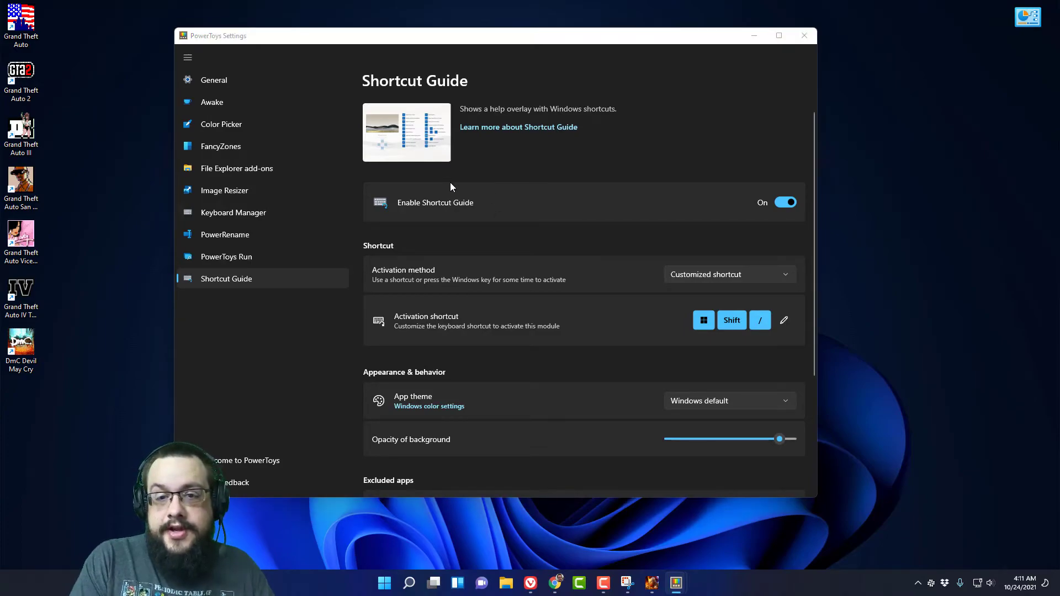
key("super+shift+slash")
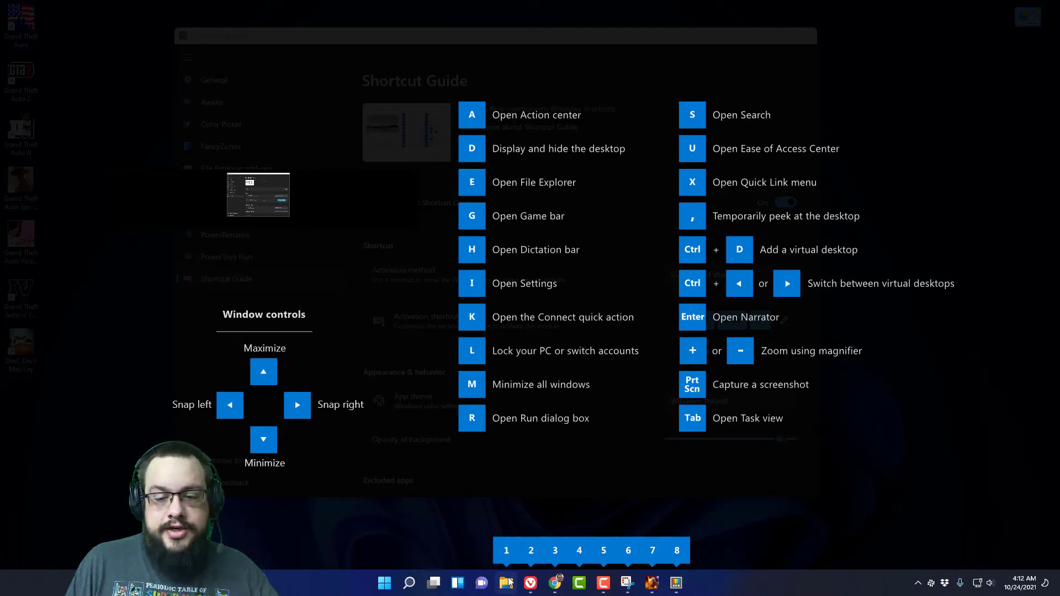
mouse_move(676, 582)
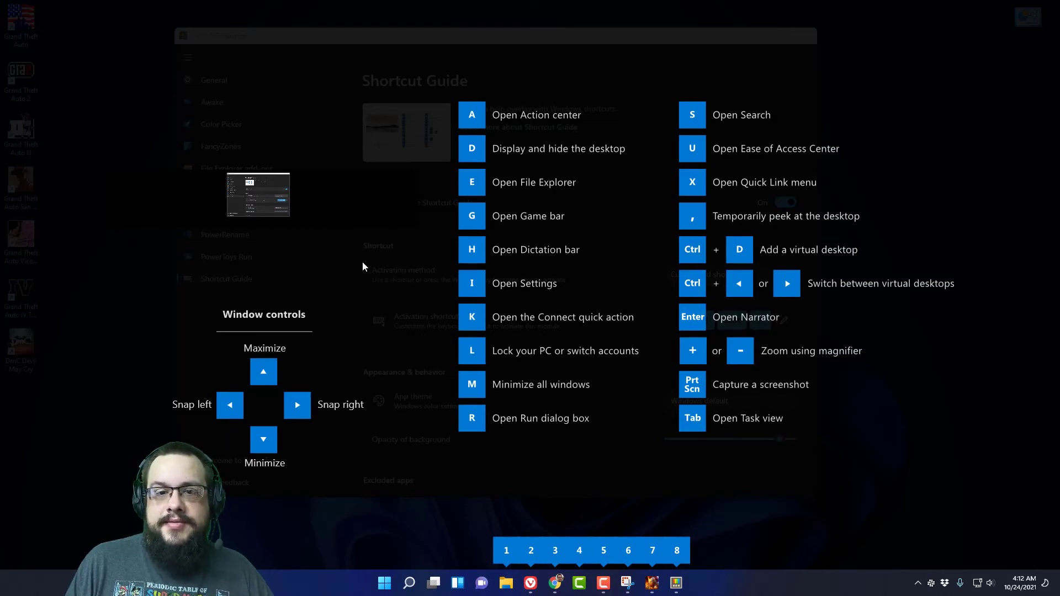
key("Escape")
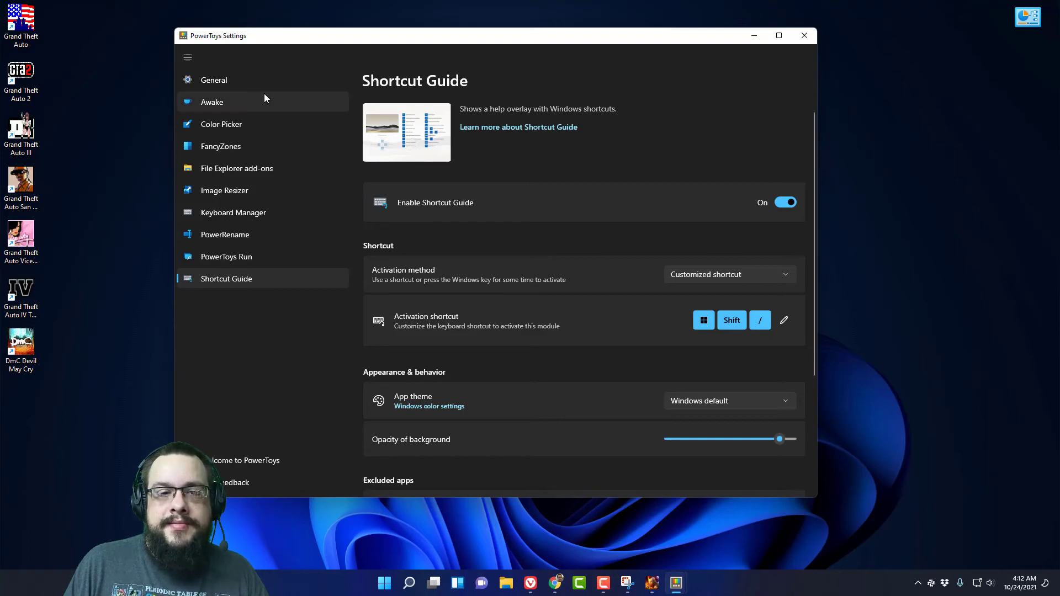
- Go back to the General settings page, showing version v0.47.1 with automatic updates On
left_click(243, 84)
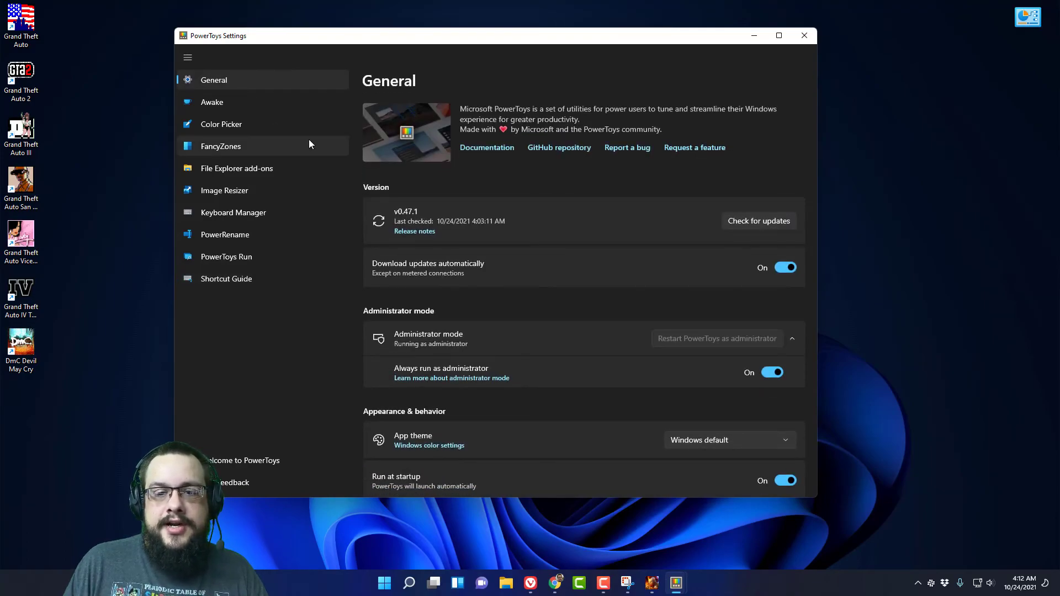